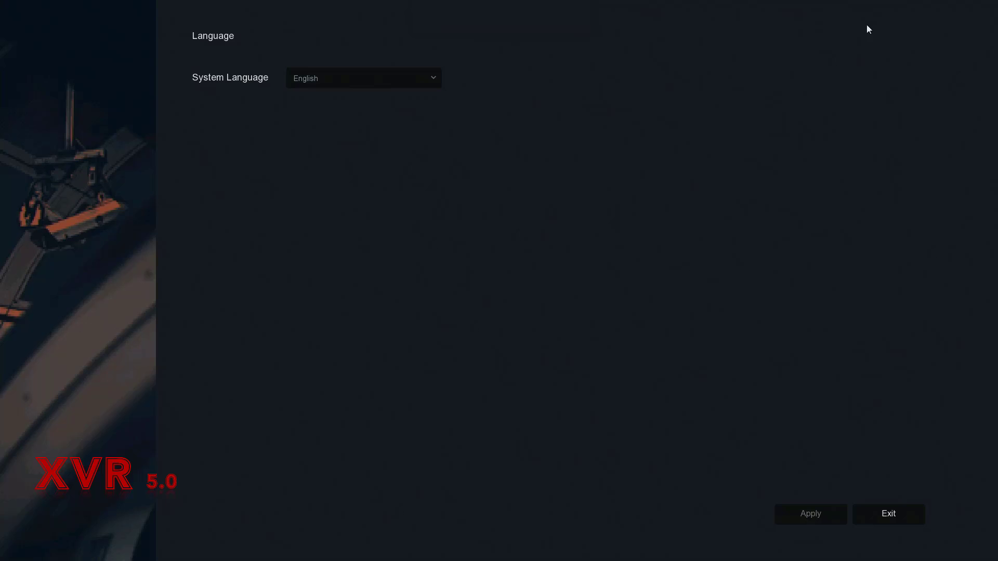
# Keep English in the System Language dropdown and exit to the User Login dialog.
pyautogui.click(427, 81)
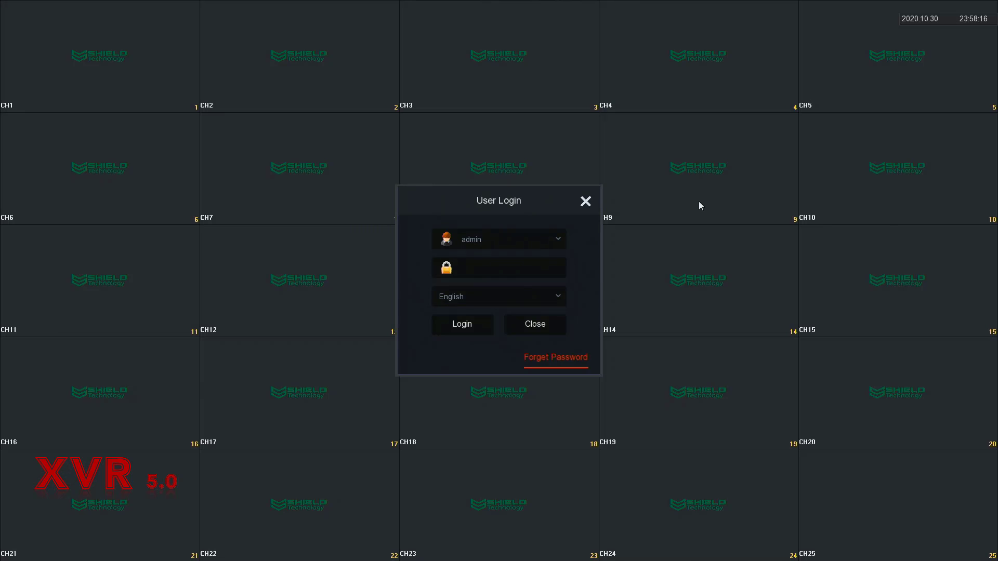
# Log in as admin with the on-screen keyboard password and choose Modify Later.
pyautogui.click(469, 267)
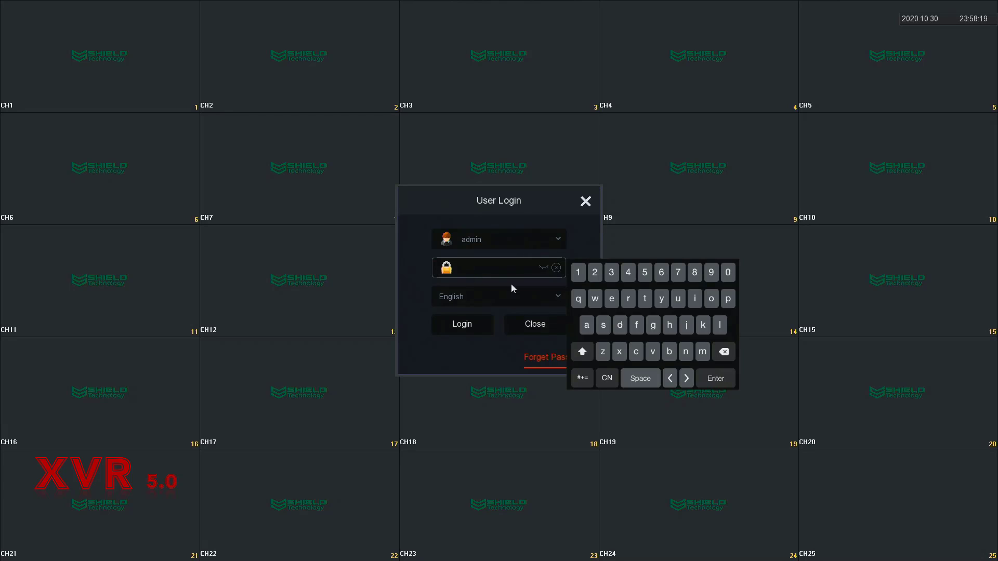
pyautogui.click(580, 274)
pyautogui.click(607, 273)
pyautogui.click(627, 274)
pyautogui.click(643, 274)
pyautogui.click(702, 379)
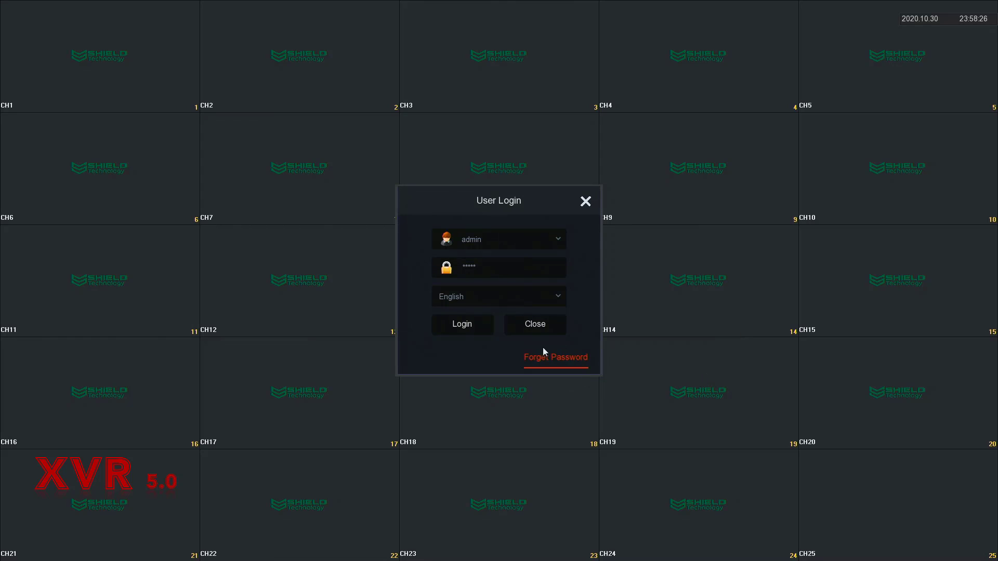
pyautogui.click(470, 331)
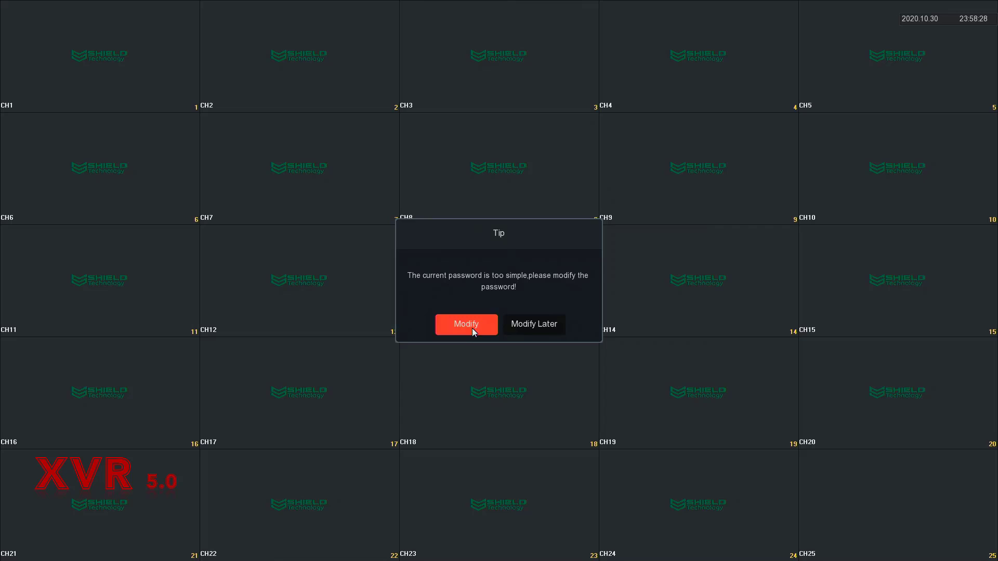
pyautogui.click(525, 327)
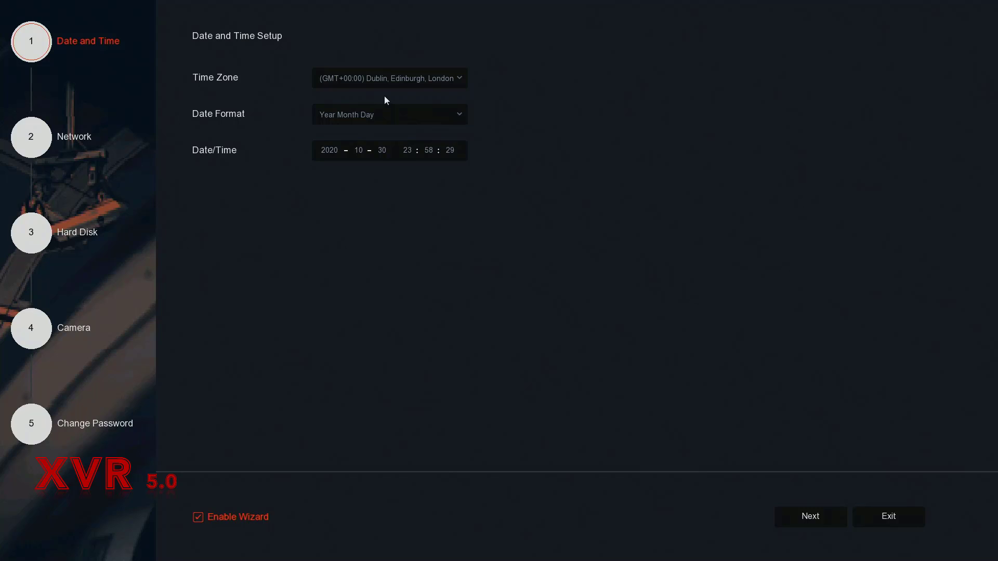
# Set the time zone to (GMT-05:00) Eastern Time (USA and Canada).
pyautogui.click(408, 83)
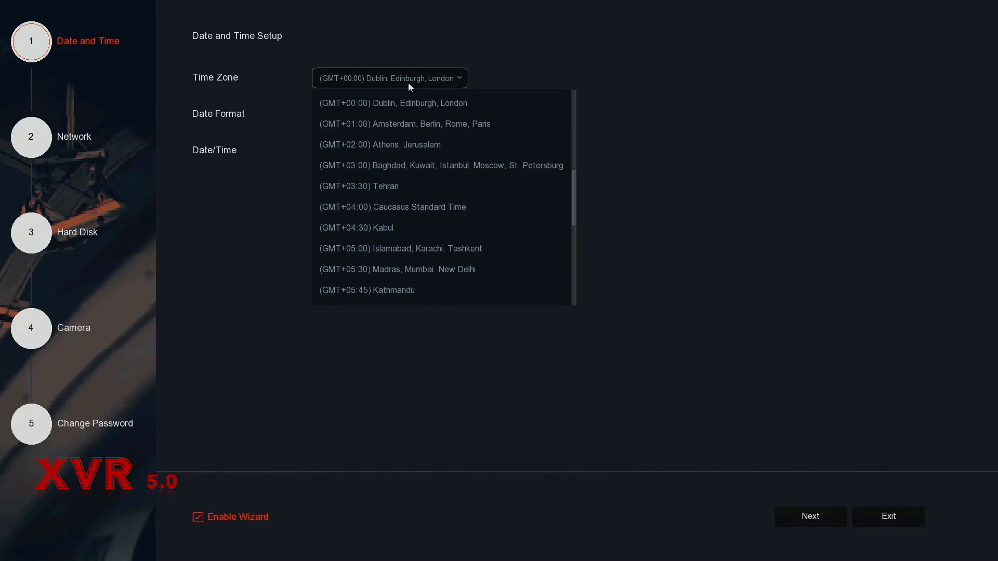
pyautogui.click(579, 163)
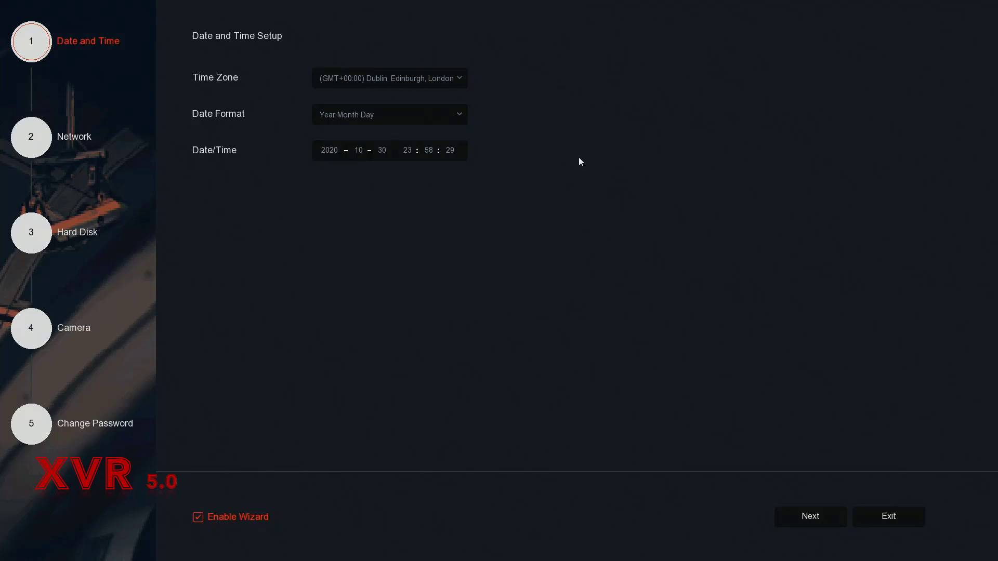
pyautogui.click(421, 80)
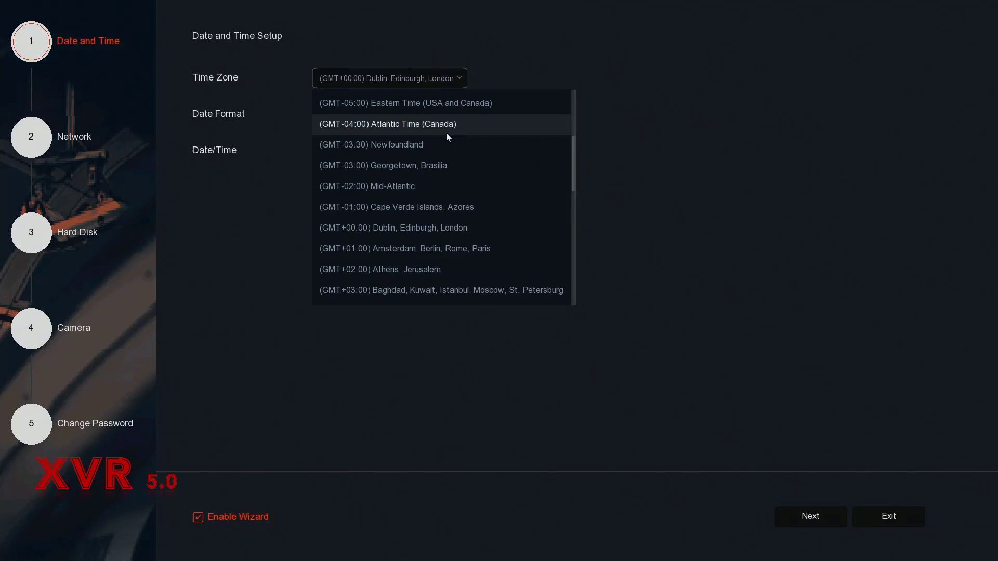
pyautogui.click(445, 107)
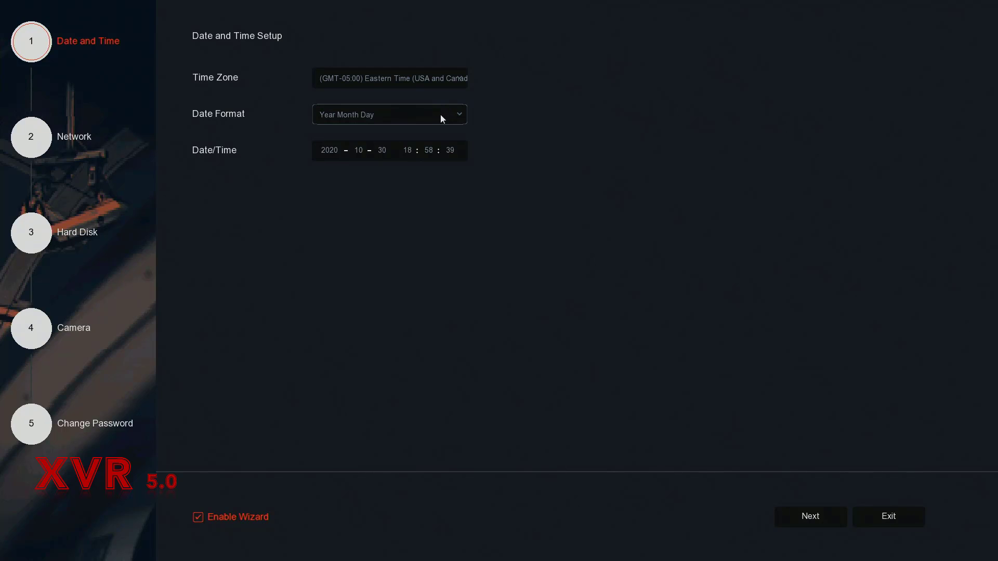
# Use Month Day Year date format, keep the date/time value, and uncheck Enable Wizard.
pyautogui.click(440, 118)
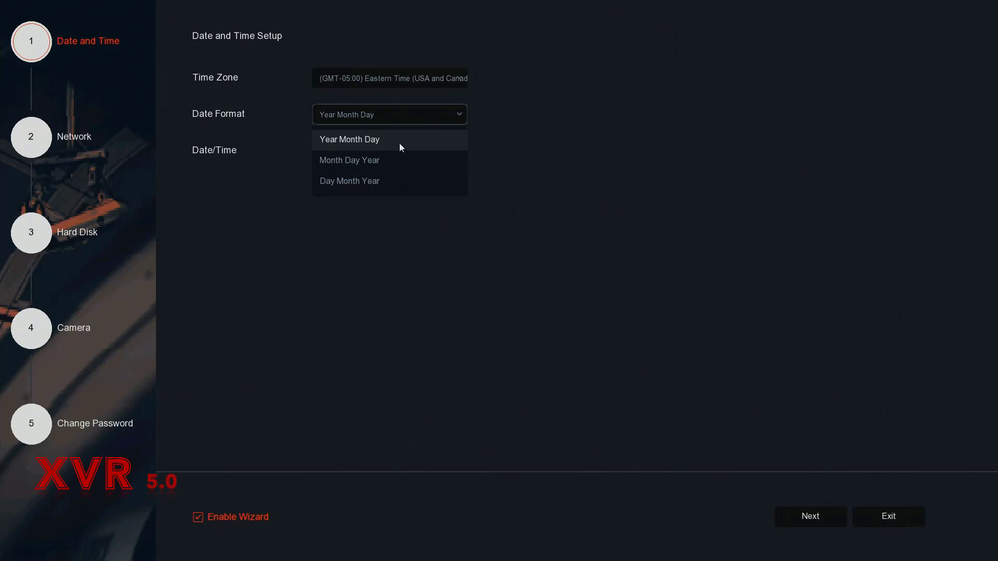
pyautogui.click(394, 162)
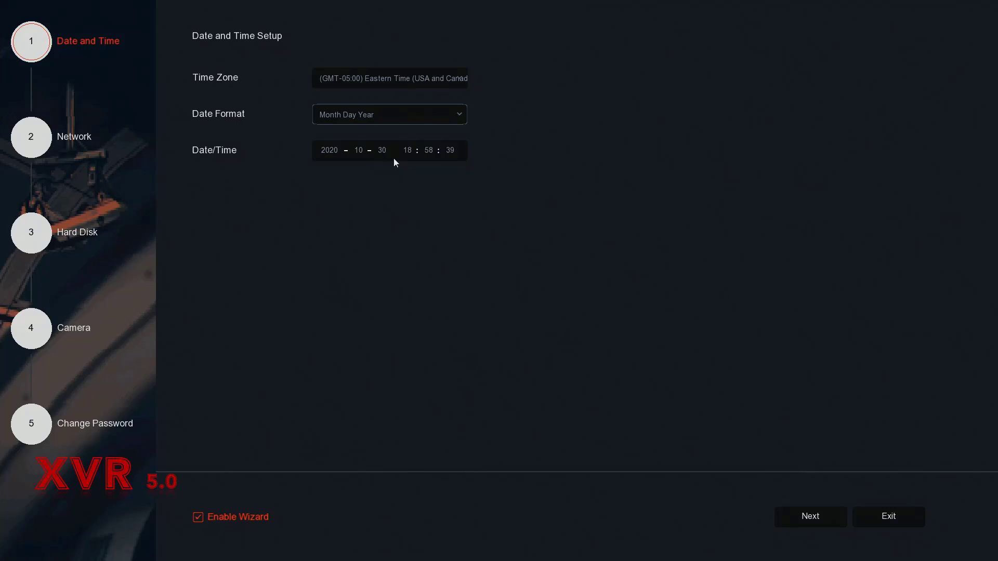
pyautogui.click(395, 158)
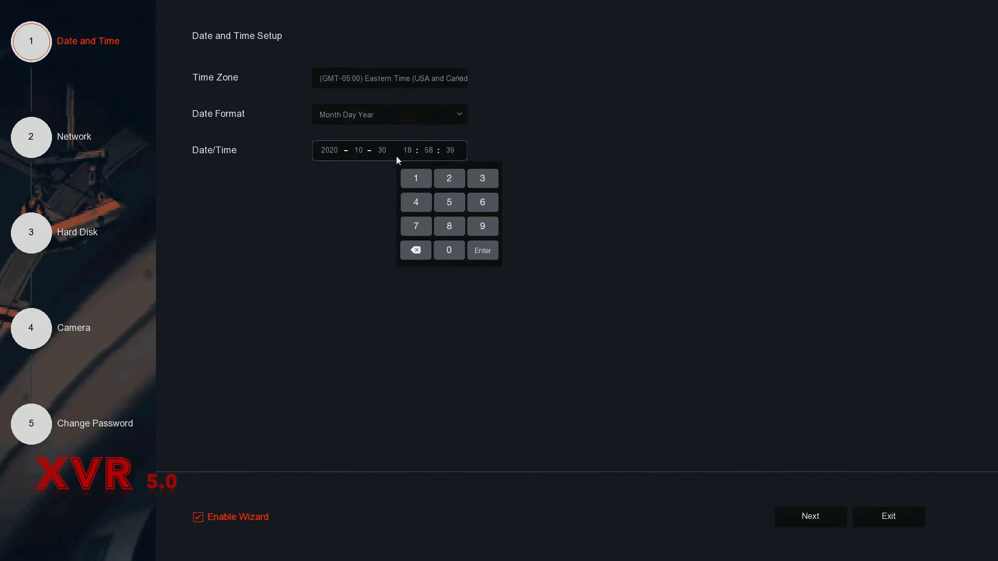
pyautogui.click(547, 157)
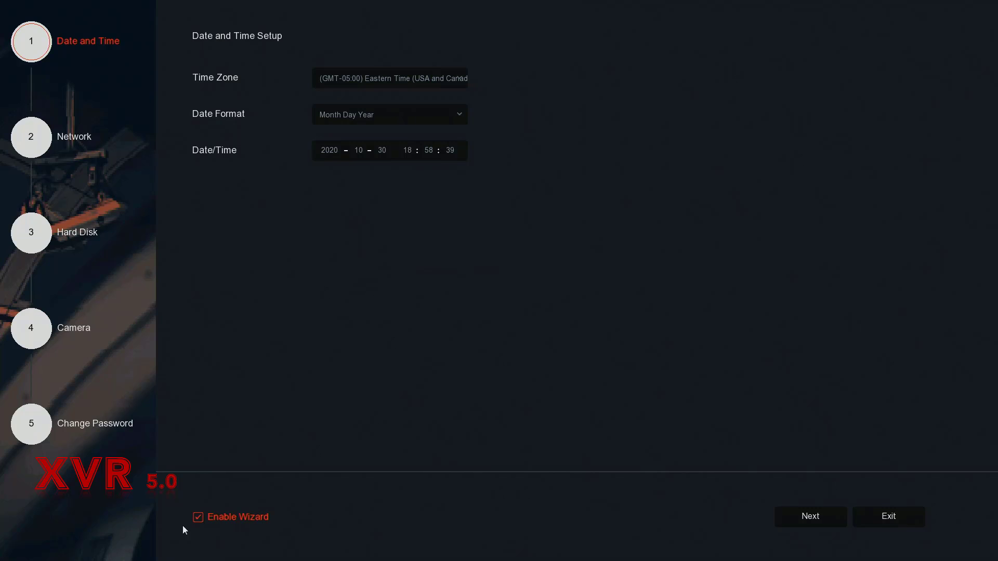
pyautogui.click(200, 517)
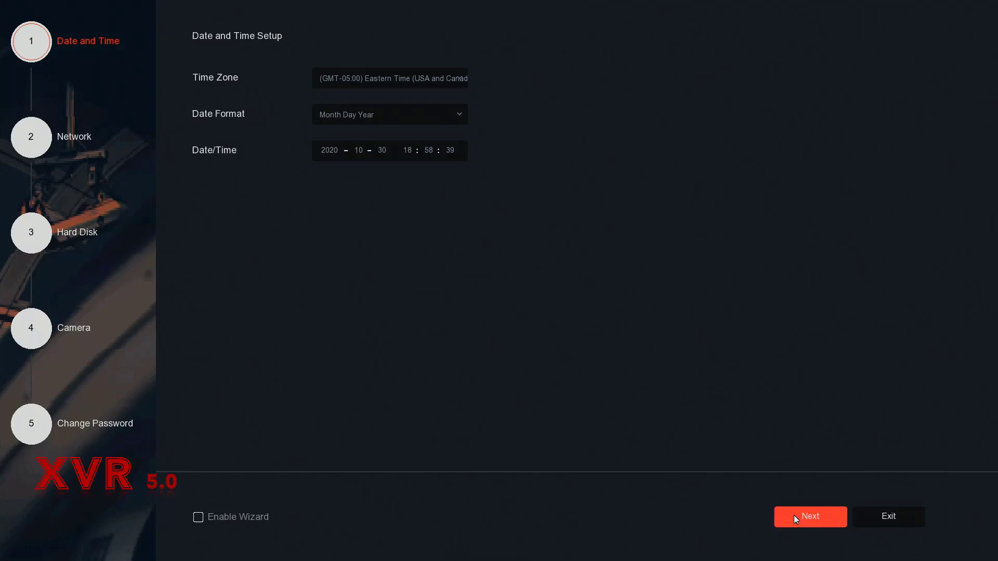
# Tick Enable DHCP on Network Setup and continue to the Hard Disk page.
pyautogui.click(794, 516)
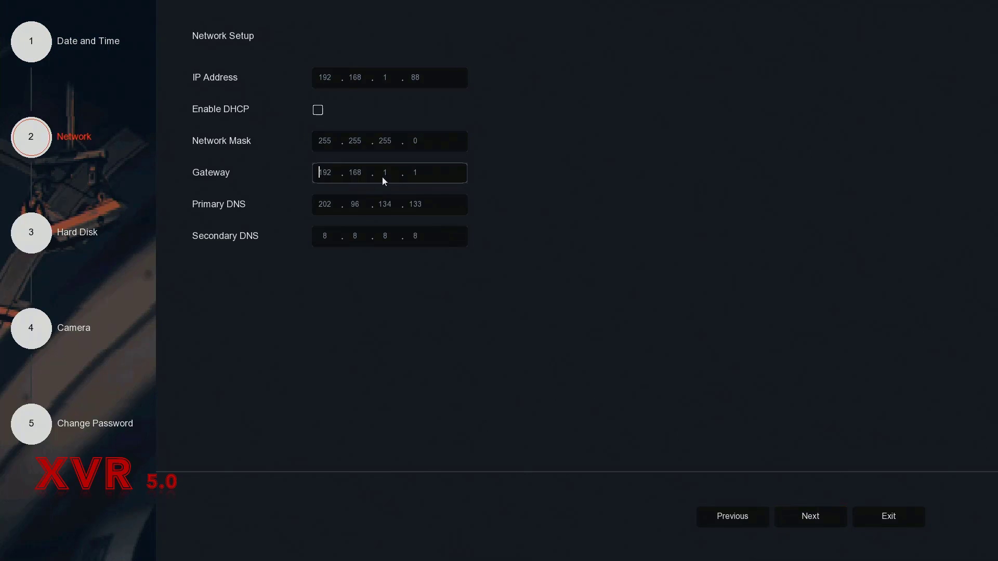
pyautogui.click(319, 111)
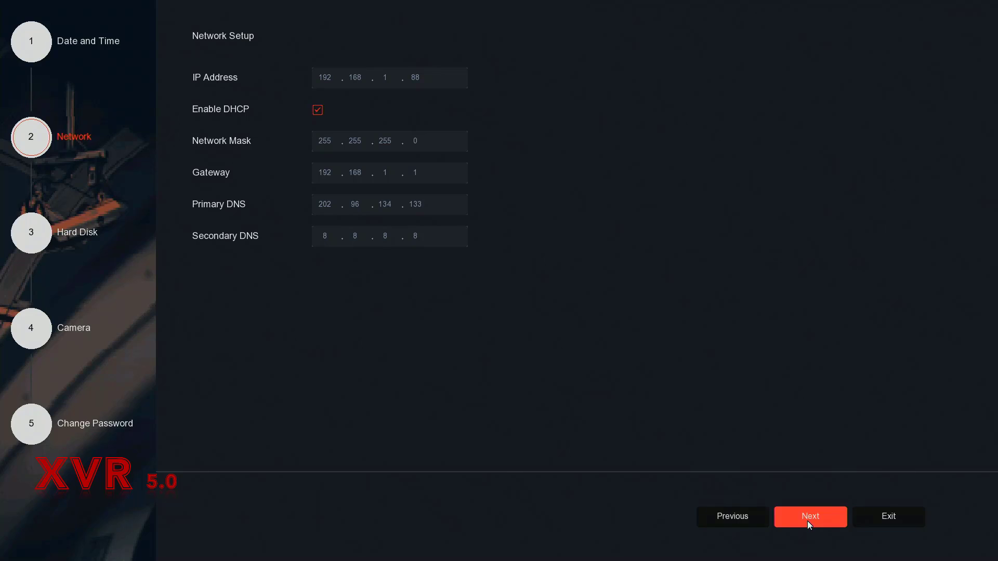
pyautogui.click(807, 521)
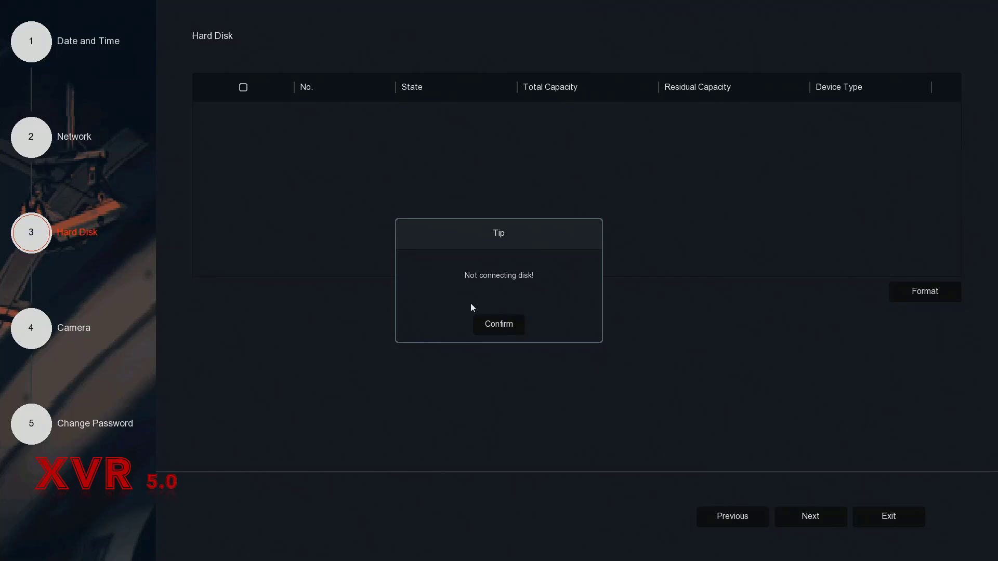
# Confirm the 'Not connecting disk!' tip and continue to the Camera step.
pyautogui.click(500, 330)
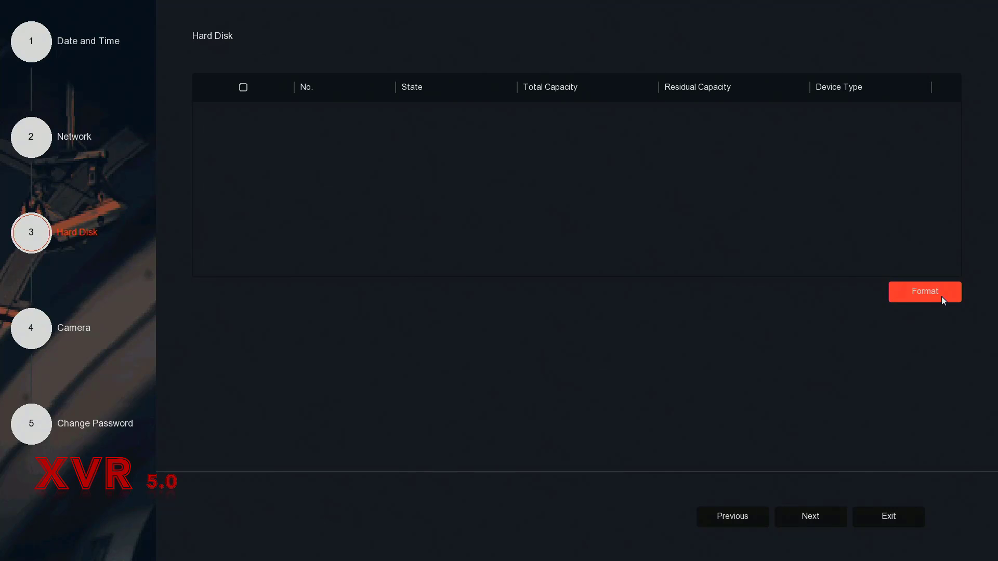
pyautogui.click(793, 517)
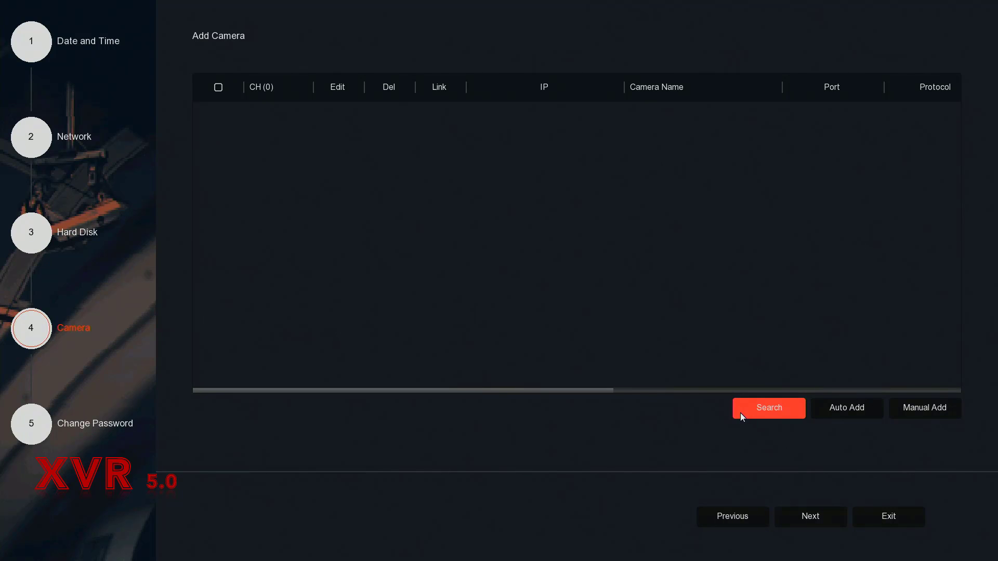
pyautogui.click(740, 413)
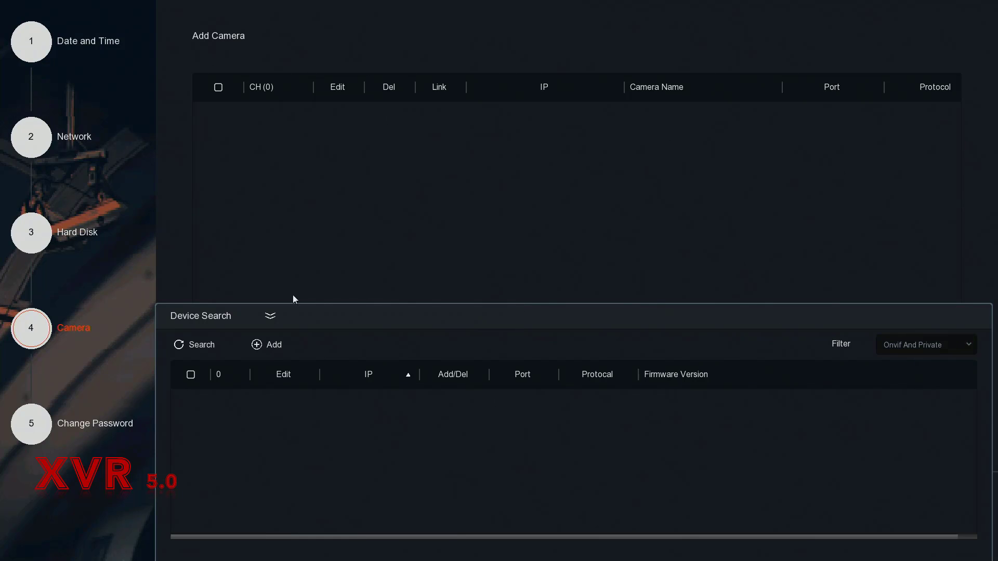
pyautogui.click(269, 316)
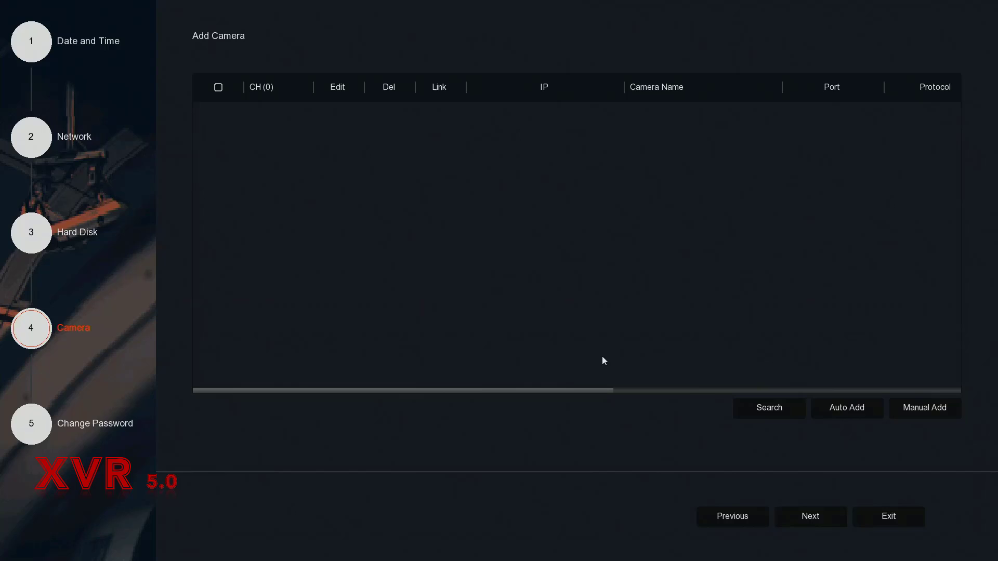
# Cancel a Manual Add for channel 17 without adding a camera, then go to Change Password.
pyautogui.click(911, 414)
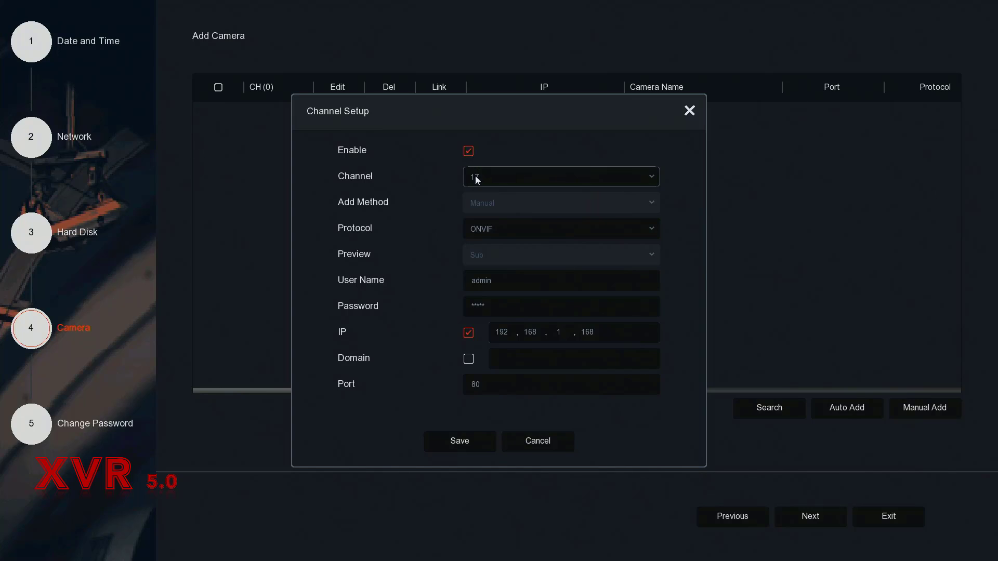
pyautogui.click(499, 182)
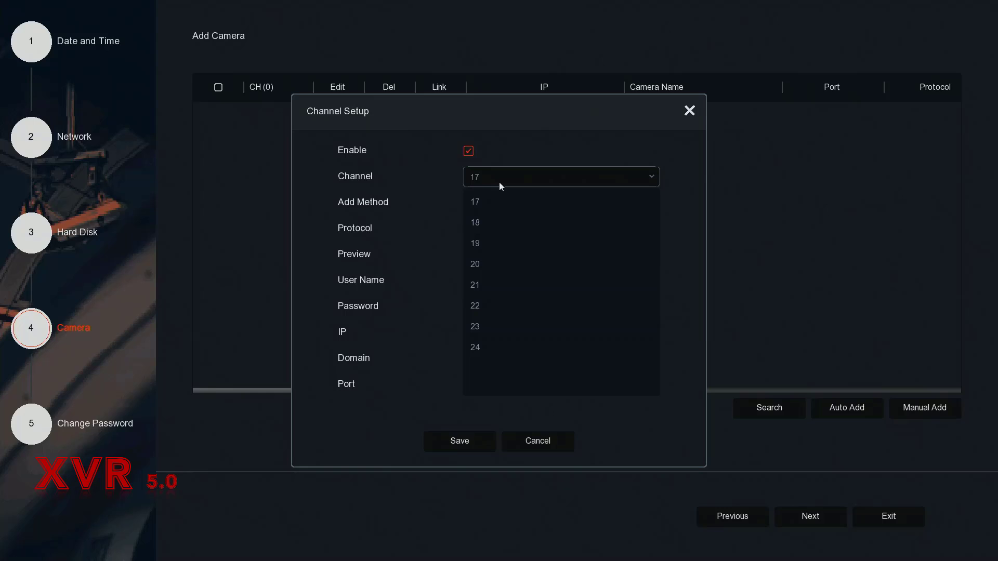
pyautogui.click(391, 185)
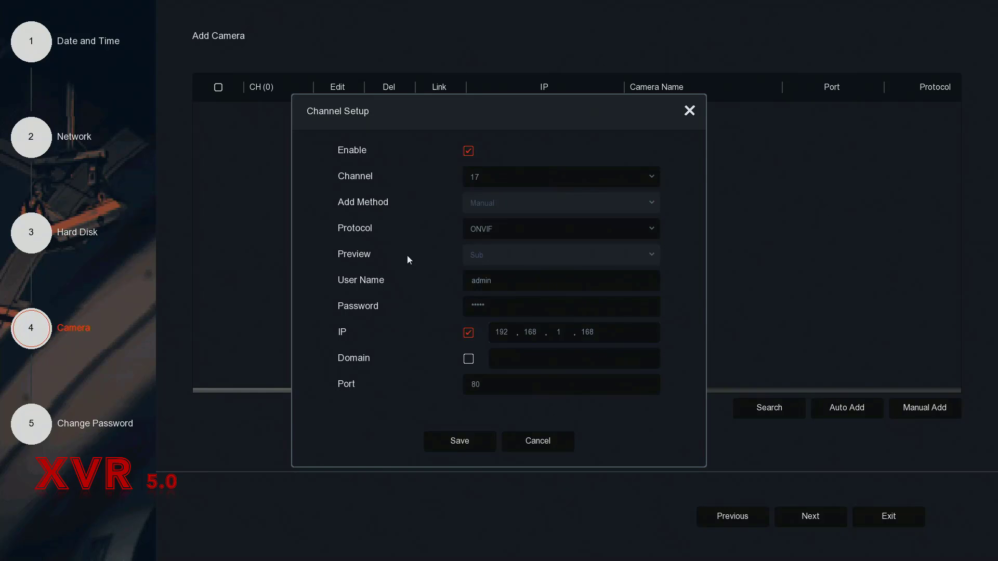
pyautogui.click(527, 337)
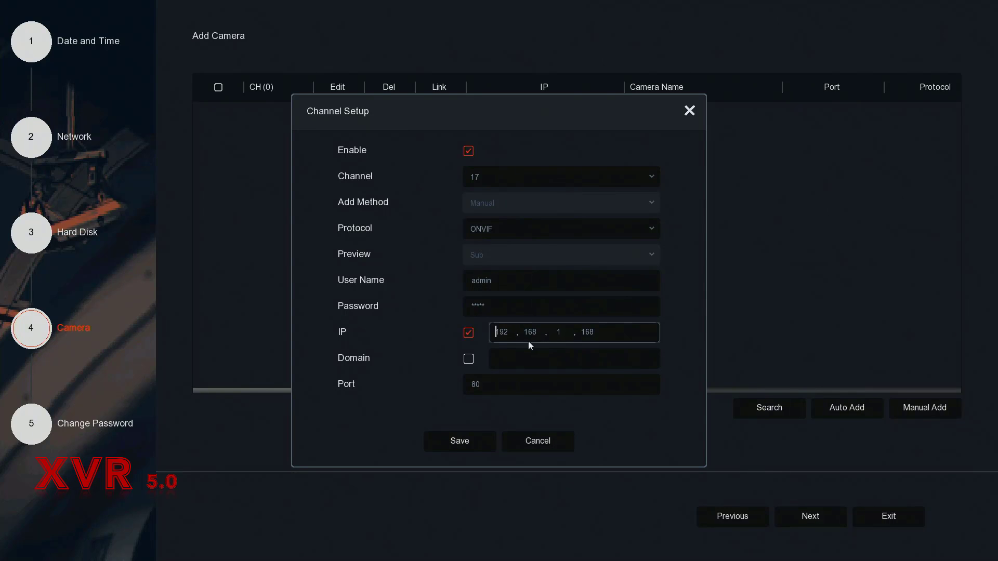
pyautogui.click(535, 446)
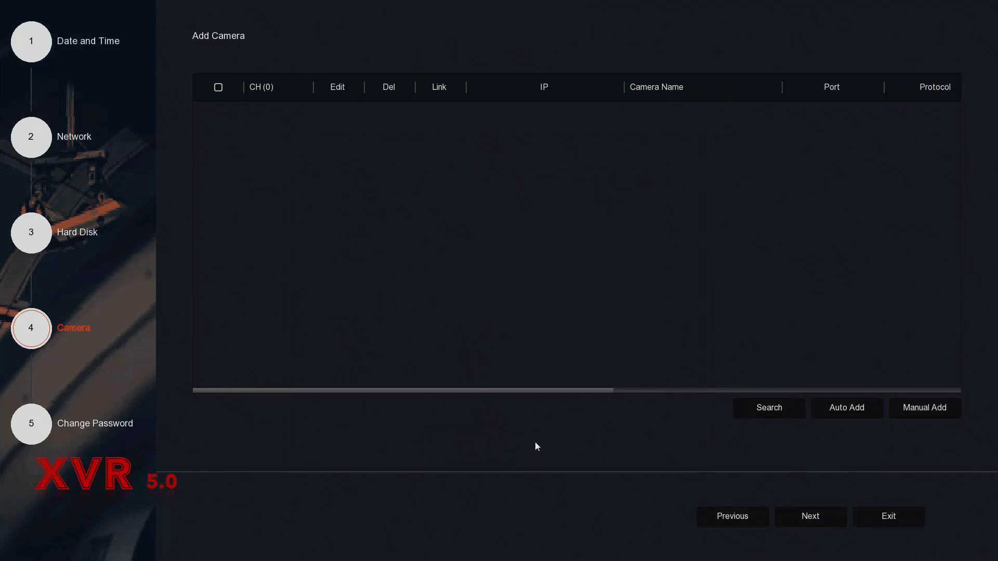
pyautogui.click(811, 515)
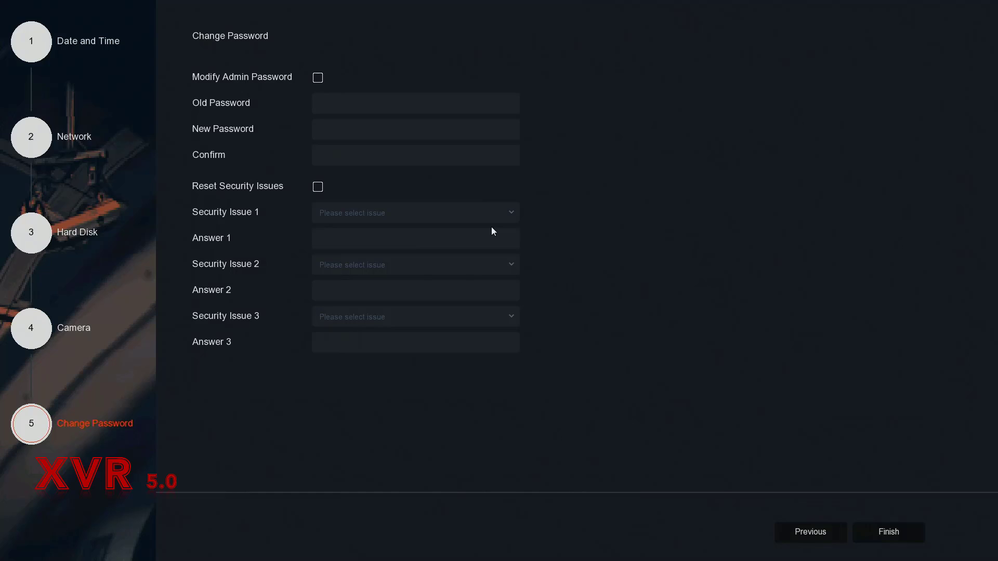
# Leave Modify Admin Password and Reset Security Issues switched off, then click Finish.
pyautogui.click(318, 79)
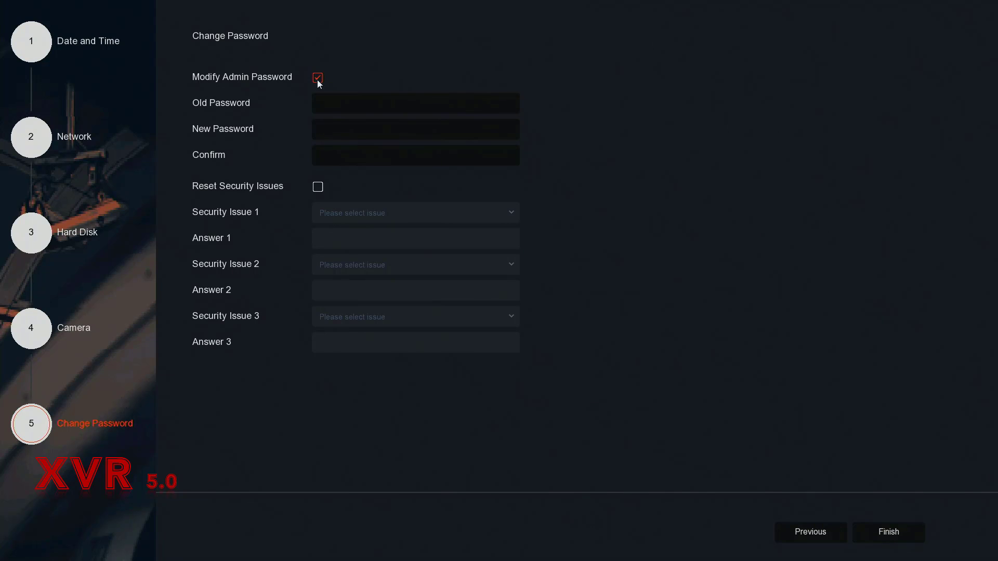
pyautogui.click(317, 80)
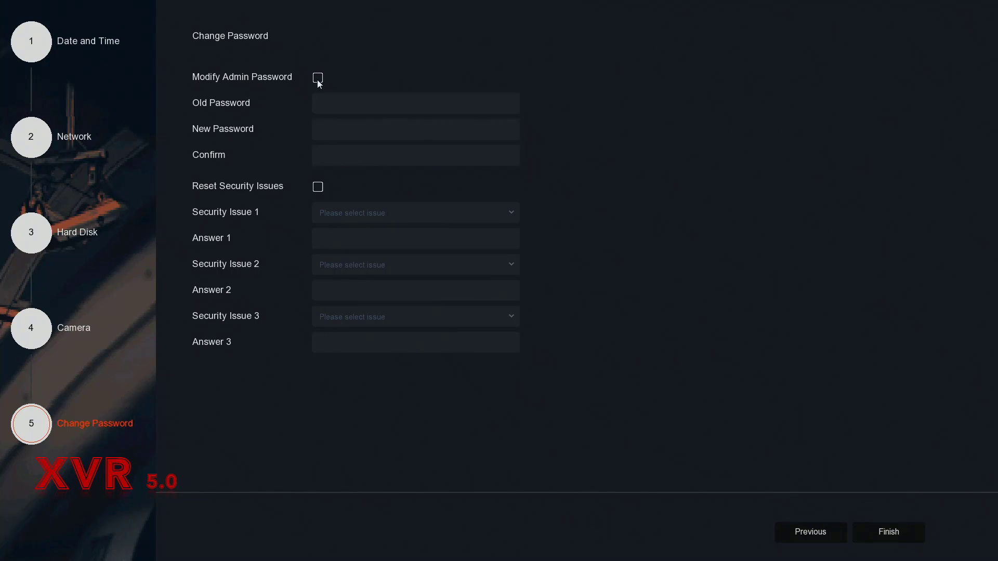
pyautogui.click(318, 188)
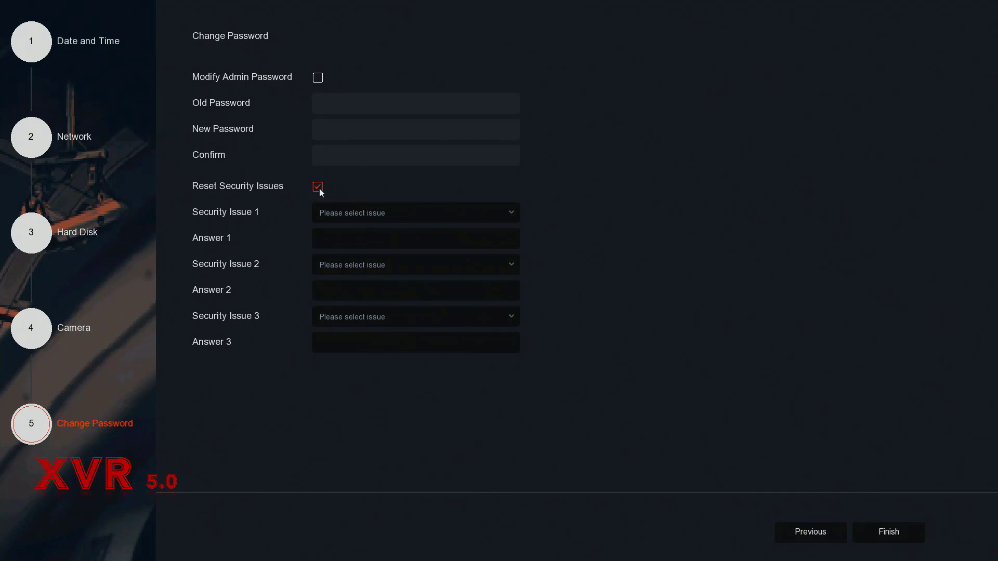
pyautogui.click(336, 212)
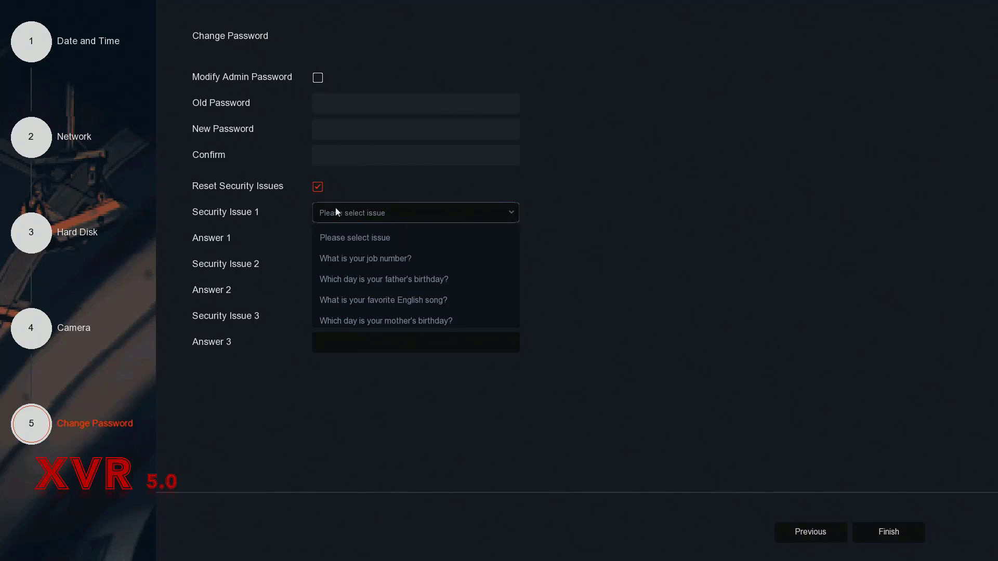
pyautogui.click(335, 212)
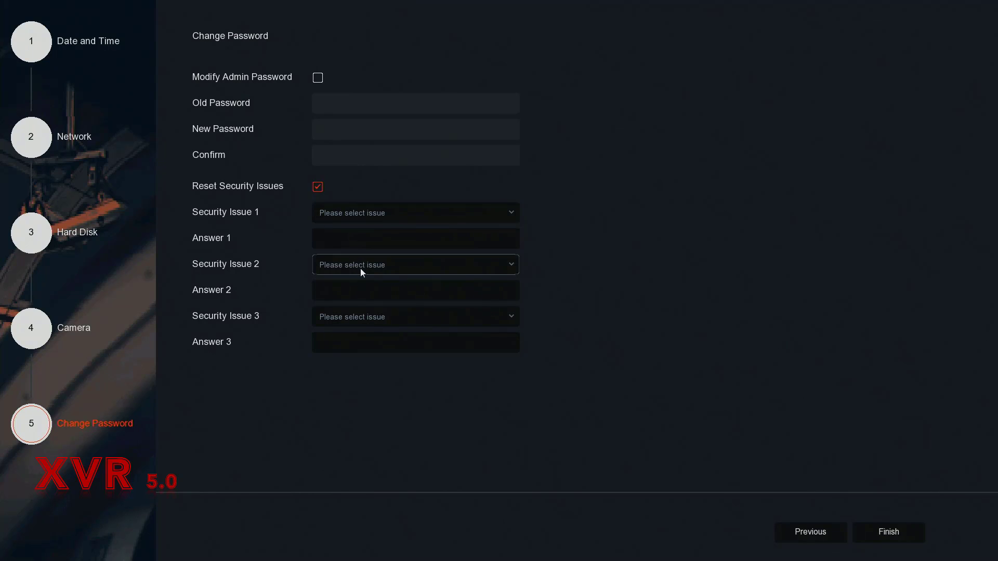
pyautogui.click(317, 188)
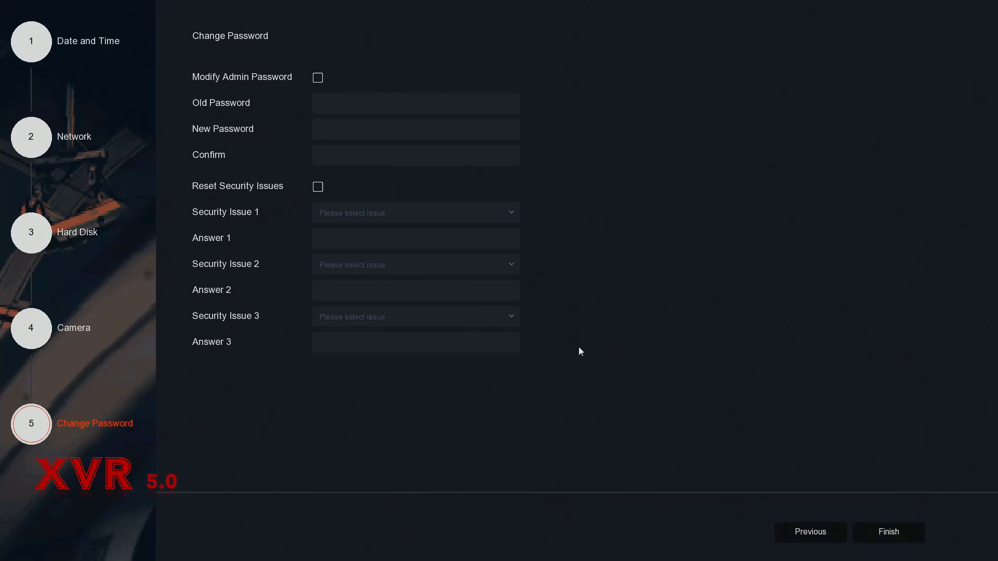
pyautogui.click(897, 531)
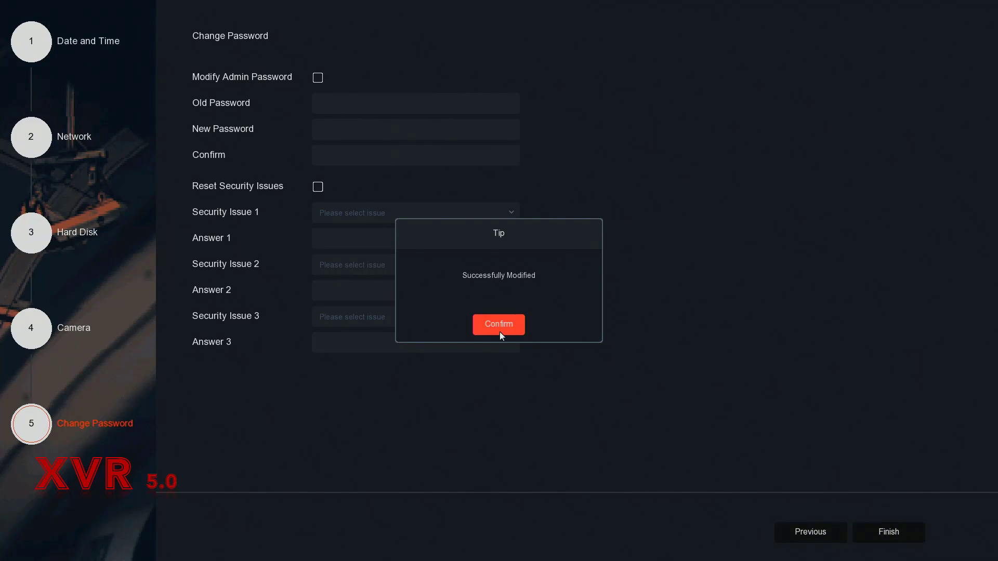